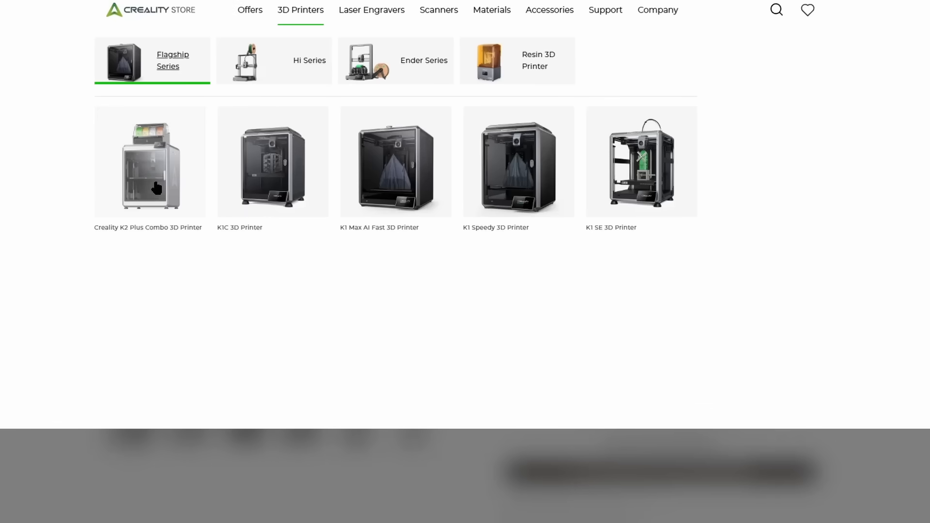
Navigate to the Creality K2 Plus Combo 3D Printer page from the Flagship Series menu
{"action": "left_click", "coordinate": [154, 185]}
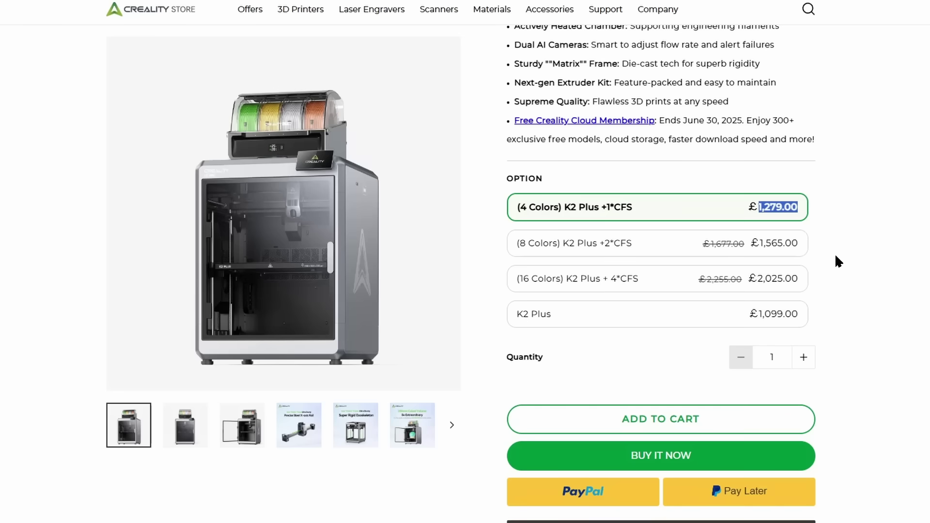
{"action": "scroll", "coordinate": [834, 262], "scroll_direction": "up", "scroll_amount": 2}
{"action": "scroll", "coordinate": [834, 262], "scroll_direction": "up", "scroll_amount": 2}
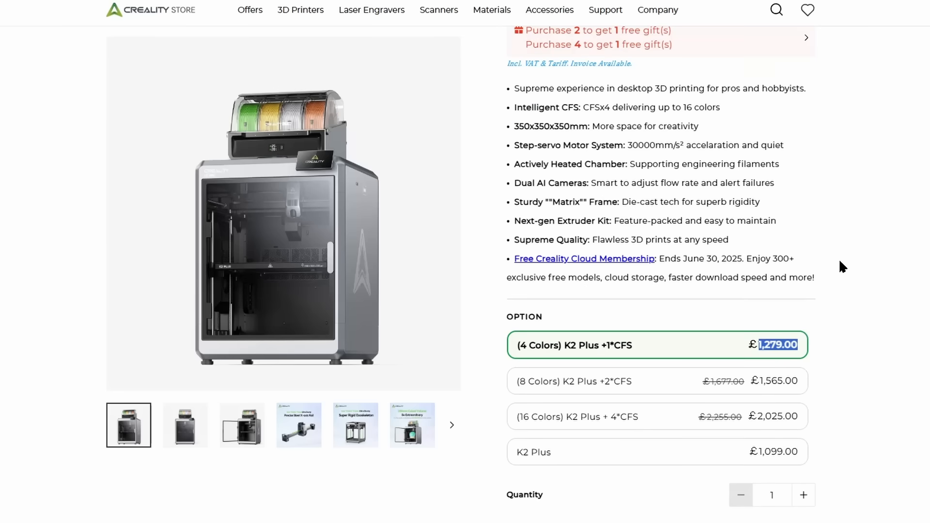
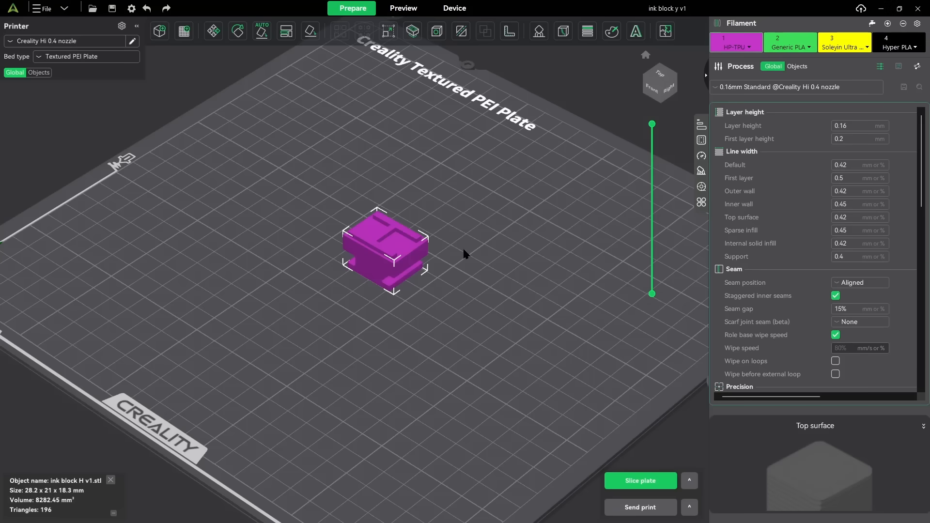
Assign black Hyper PLA (filament 4) to the H block and start Color painting
{"action": "right_click", "coordinate": [363, 251]}
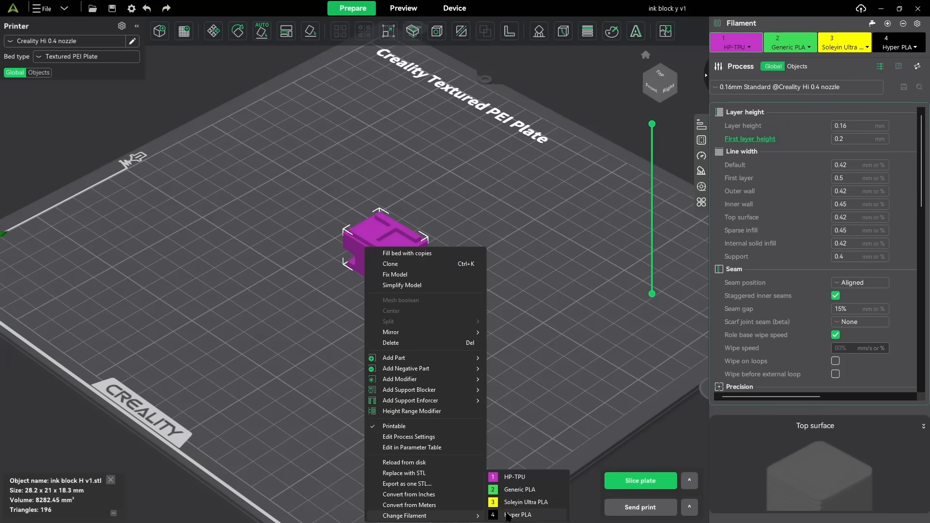
{"action": "left_click", "coordinate": [507, 516]}
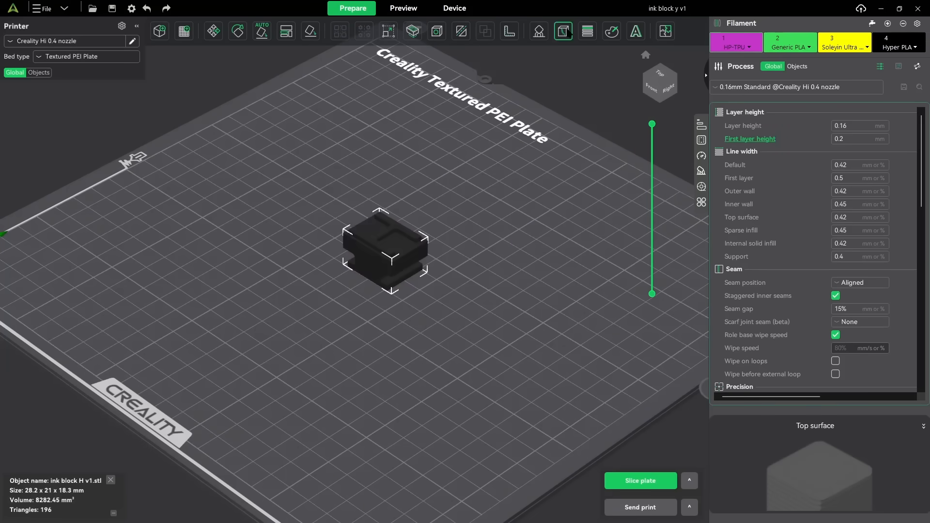
{"action": "left_click", "coordinate": [611, 31]}
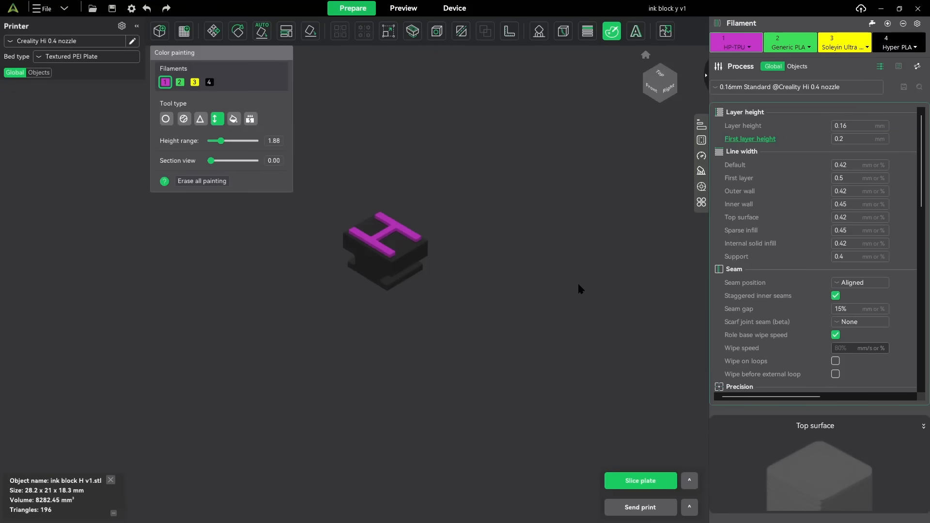
Slice the two-colour H block and view the 24m38s print preview
{"action": "mouse_move", "coordinate": [576, 282]}
{"action": "left_mouse_down"}
{"action": "mouse_move", "coordinate": [563, 271]}
{"action": "mouse_move", "coordinate": [600, 285]}
{"action": "left_mouse_up"}
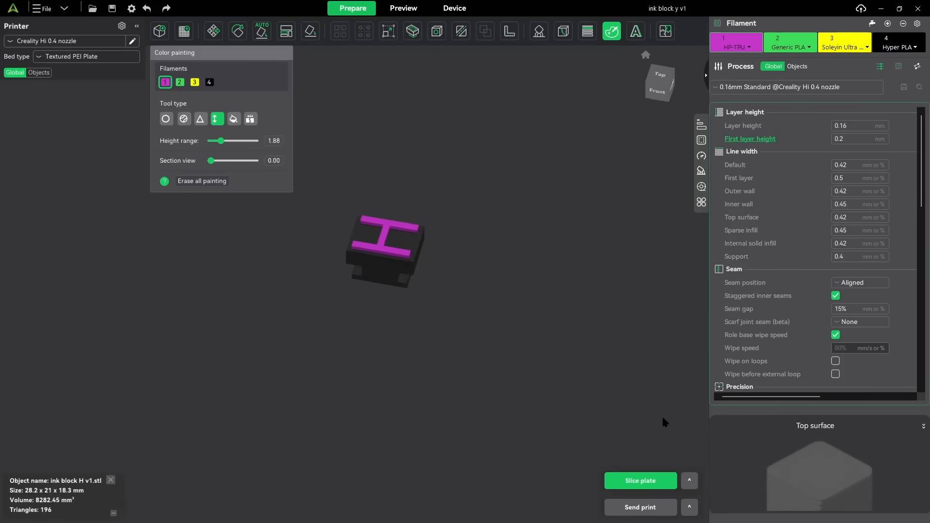
{"action": "left_click", "coordinate": [646, 483]}
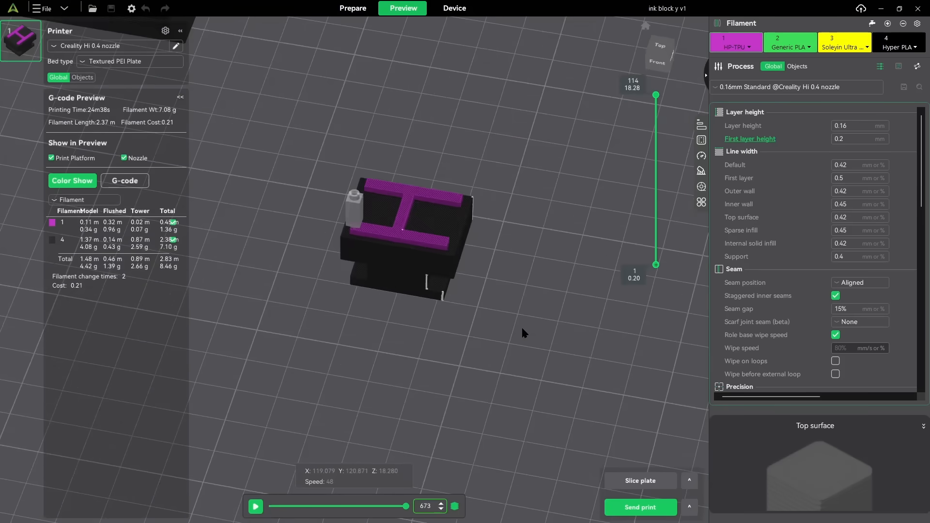
{"action": "left_click_drag", "start_coordinate": [472, 306], "coordinate": [513, 314]}
{"action": "scroll", "coordinate": [494, 339], "scroll_direction": "up", "scroll_amount": 3}
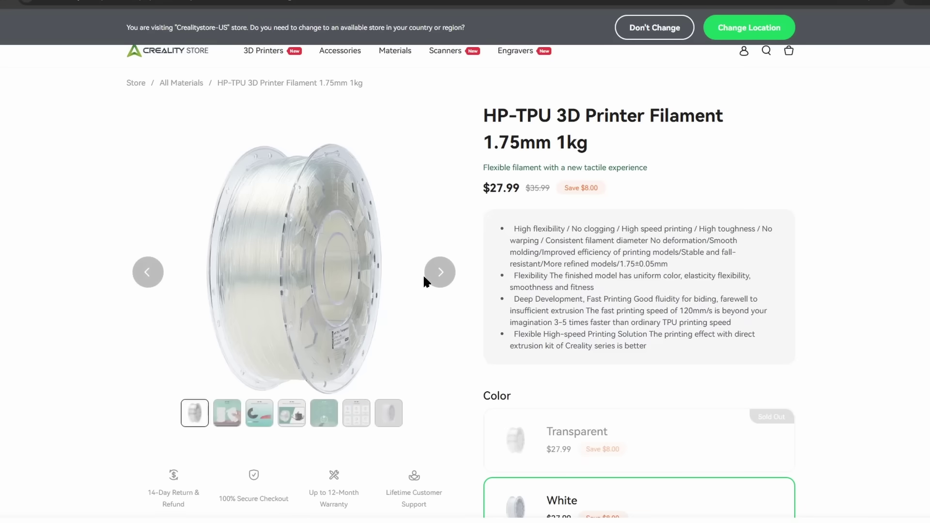
Browse the HP-TPU gallery images from Flexibility through to the white spool
{"action": "left_click", "coordinate": [436, 273]}
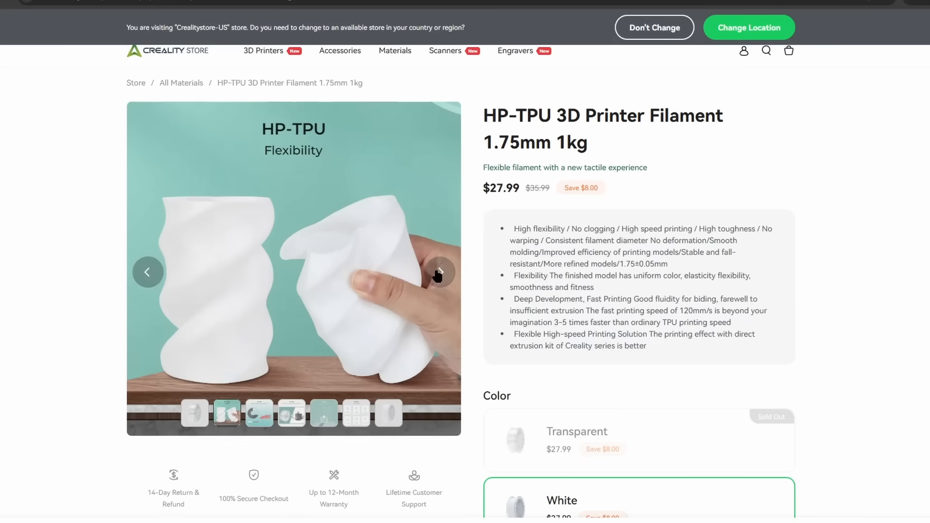
{"action": "left_click", "coordinate": [440, 275]}
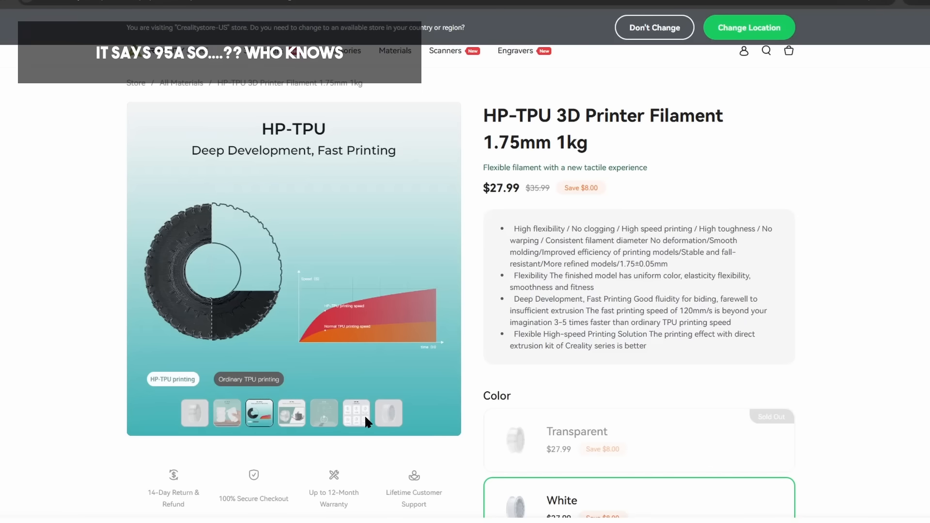
{"action": "left_click", "coordinate": [437, 275]}
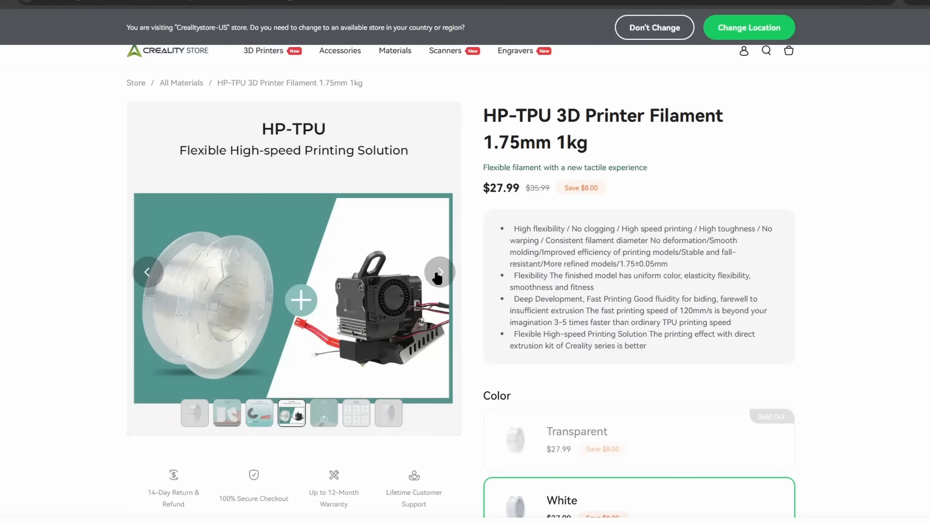
{"action": "left_click", "coordinate": [438, 276]}
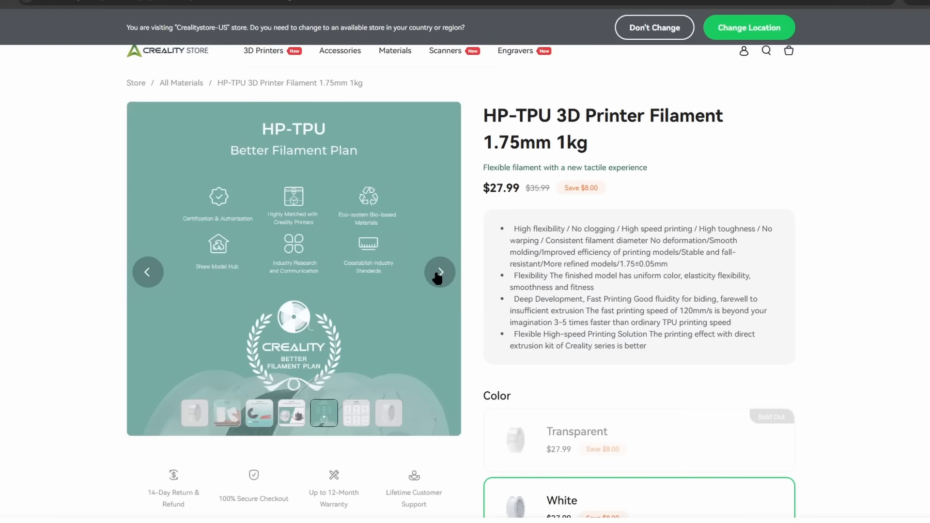
{"action": "left_click", "coordinate": [437, 275]}
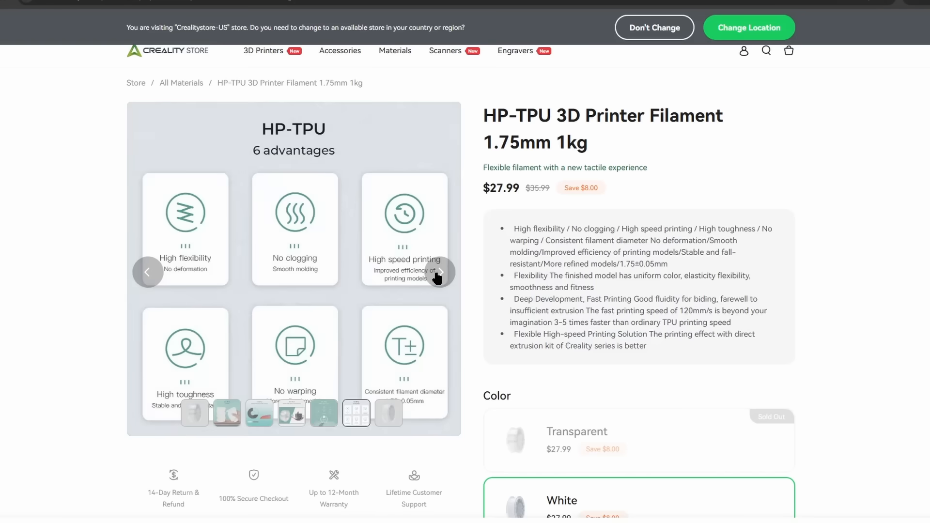
{"action": "left_click", "coordinate": [436, 272]}
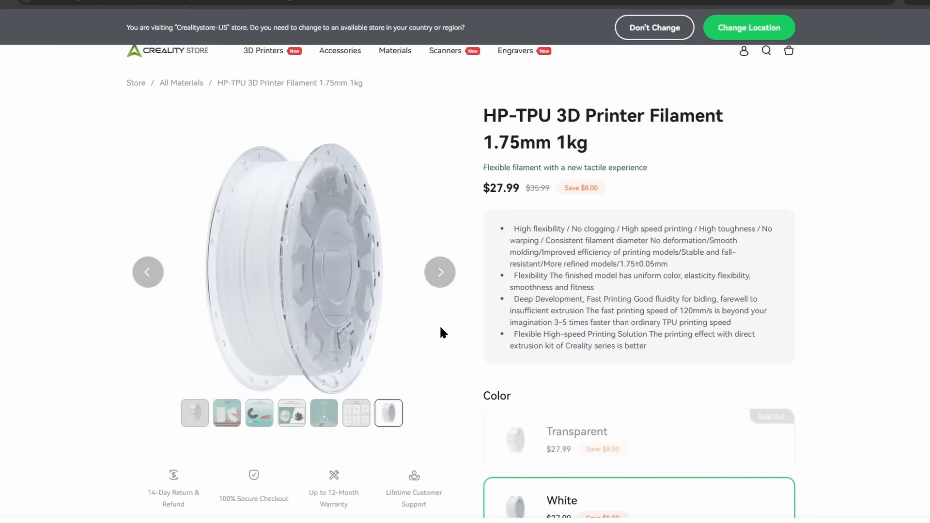
{"action": "scroll", "coordinate": [441, 333], "scroll_direction": "down", "scroll_amount": 3}
{"action": "scroll", "coordinate": [441, 330], "scroll_direction": "down", "scroll_amount": 5}
{"action": "scroll", "coordinate": [441, 328], "scroll_direction": "down", "scroll_amount": 2}
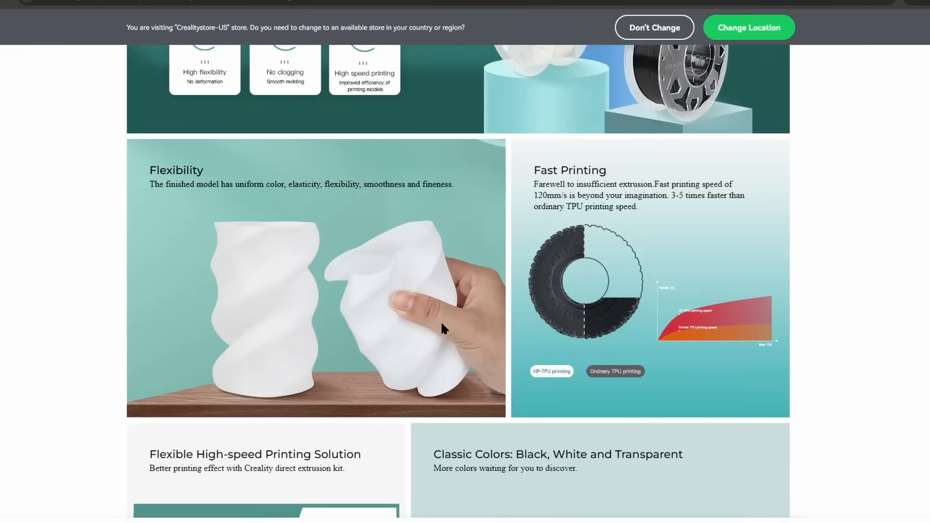